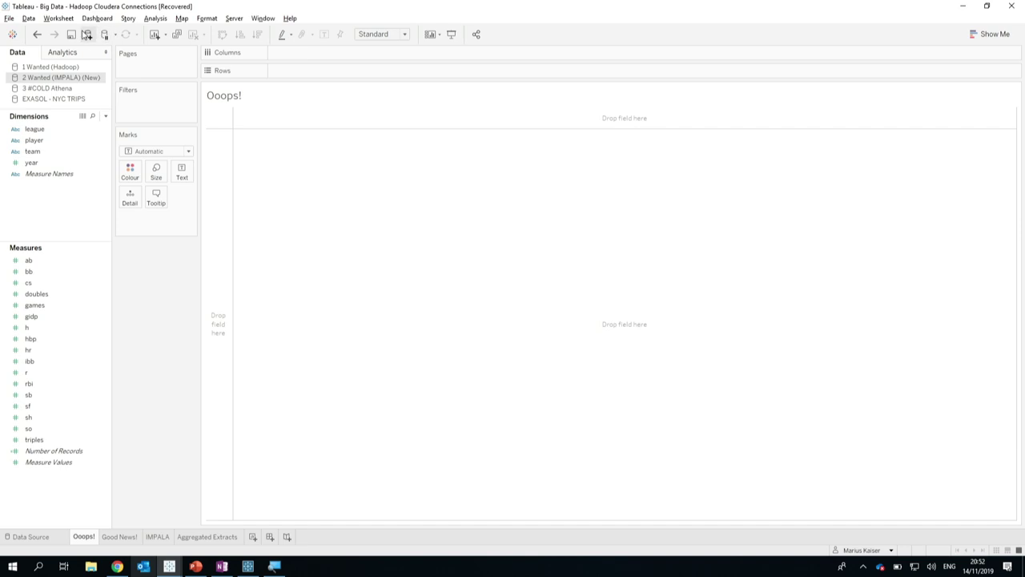
# - Find the 1 Wanted (Hadoop) source by searching 'hadoo' and use it on the Ooops! sheet
pyautogui.click(87, 34)
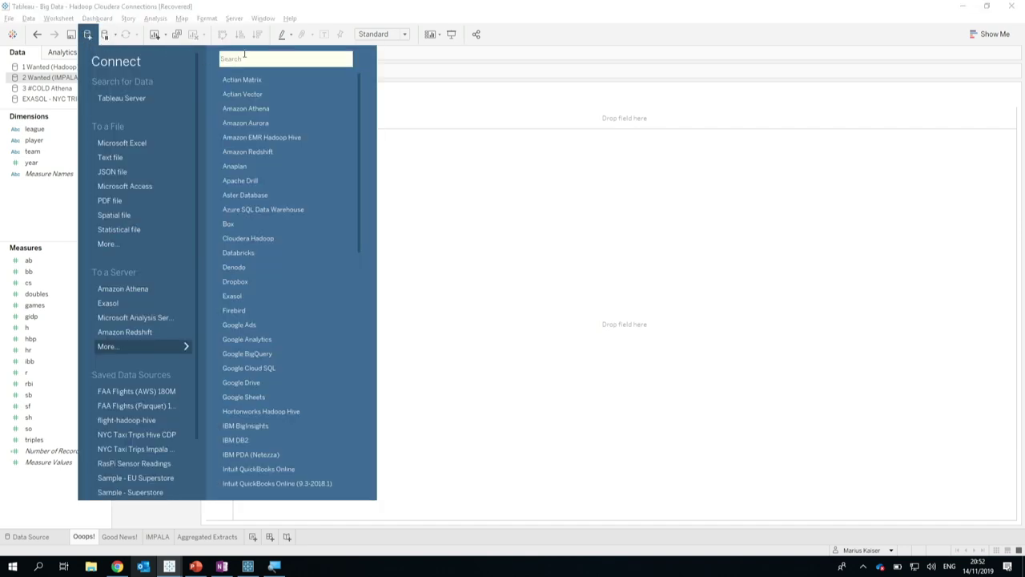
pyautogui.write('hadoo')
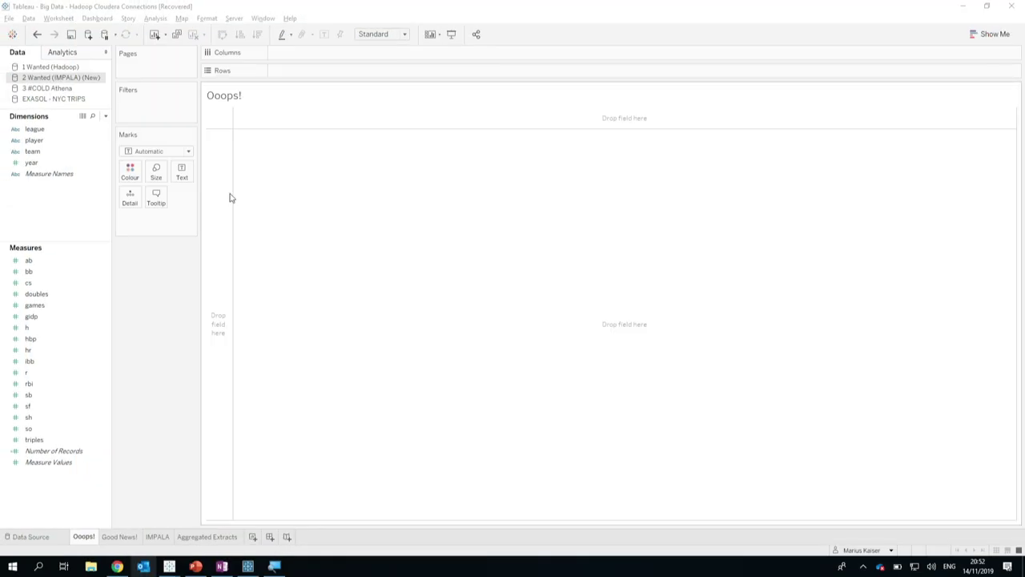
pyautogui.click(50, 68)
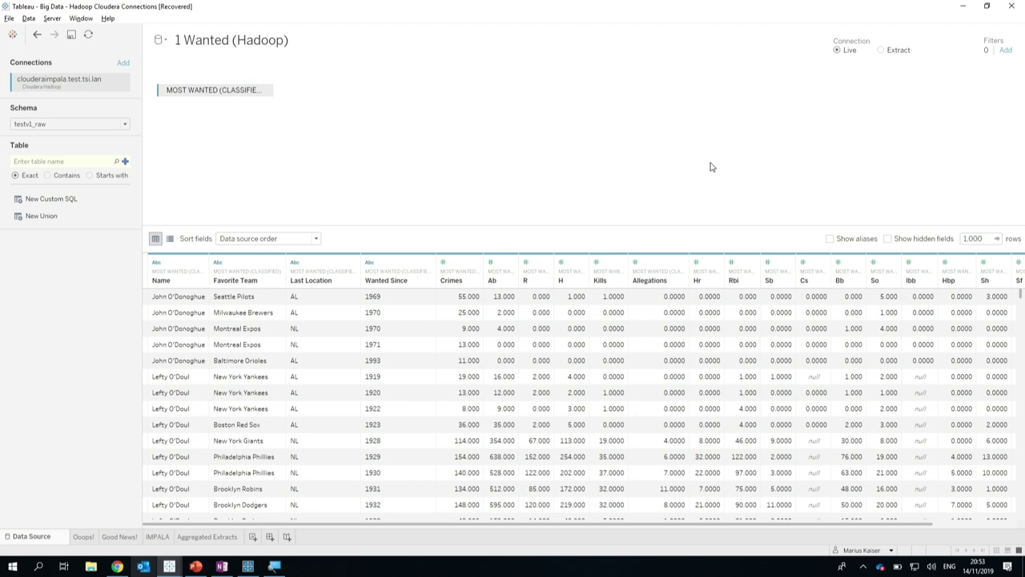
pyautogui.click(83, 536)
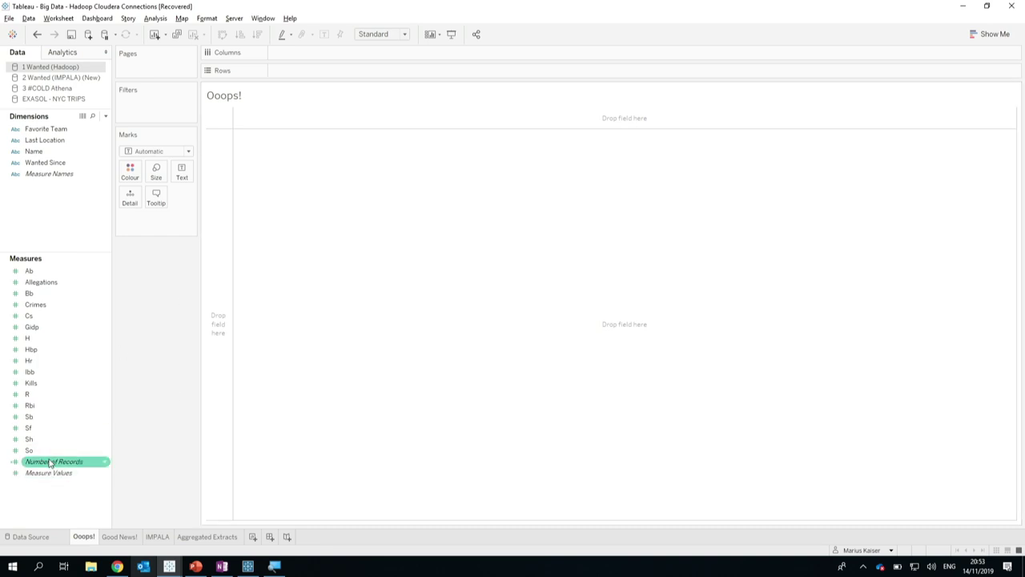
# - Plot Crimes as a bar, then replace it with SUM(Number of Records) totalling 83,284
pyautogui.moveTo(49, 463)
pyautogui.mouseDown()
pyautogui.moveTo(259, 190)
pyautogui.moveTo(332, 62)
pyautogui.moveTo(184, 304)
pyautogui.moveTo(167, 301)
pyautogui.mouseUp()
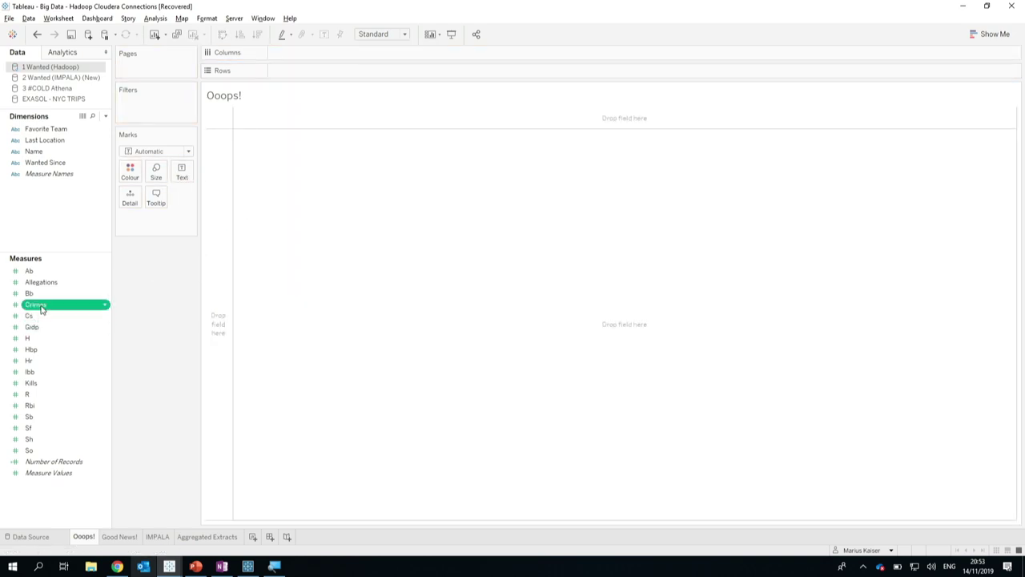
pyautogui.moveTo(40, 307); pyautogui.dragTo(314, 259)
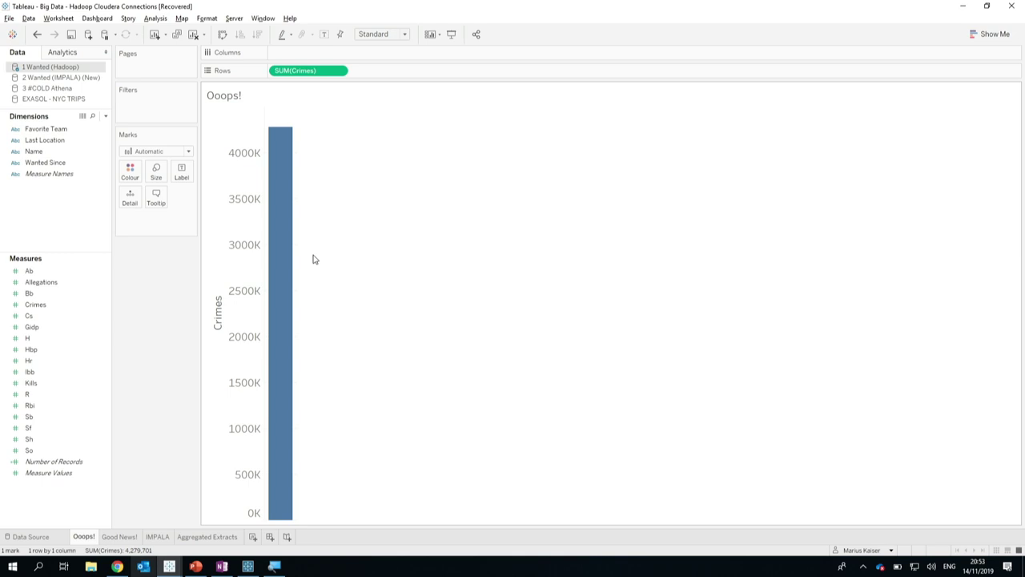
pyautogui.moveTo(53, 461); pyautogui.dragTo(325, 73)
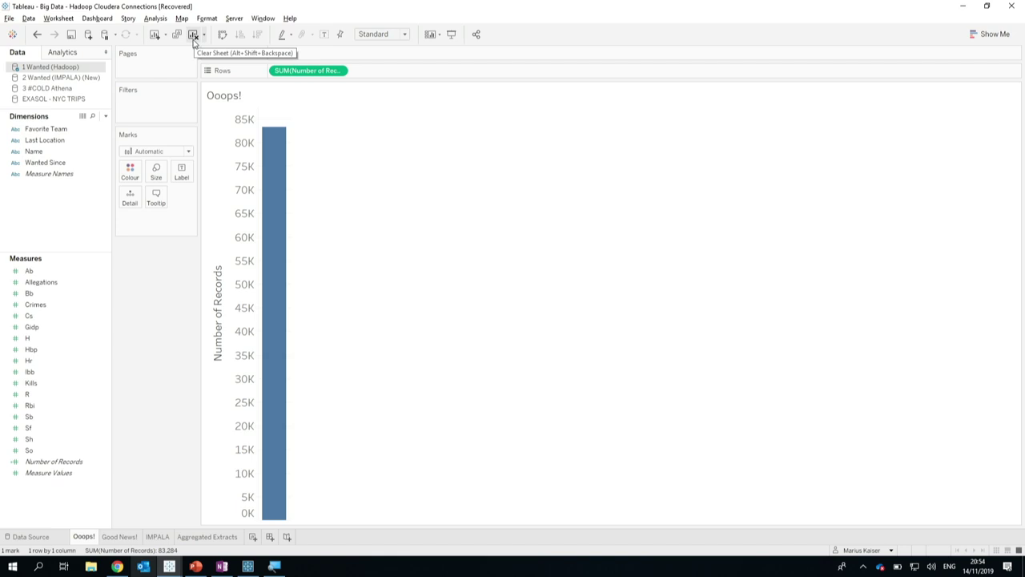
# - Clear the Ooops! sheet and switch it to the EXASOL - NYC TRIPS data source
pyautogui.click(193, 35)
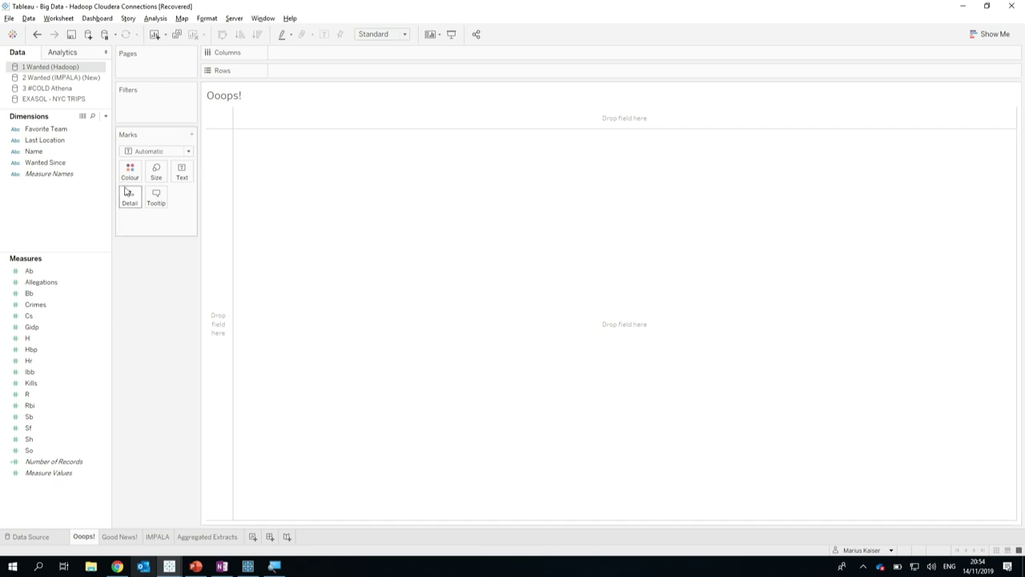
pyautogui.click(34, 99)
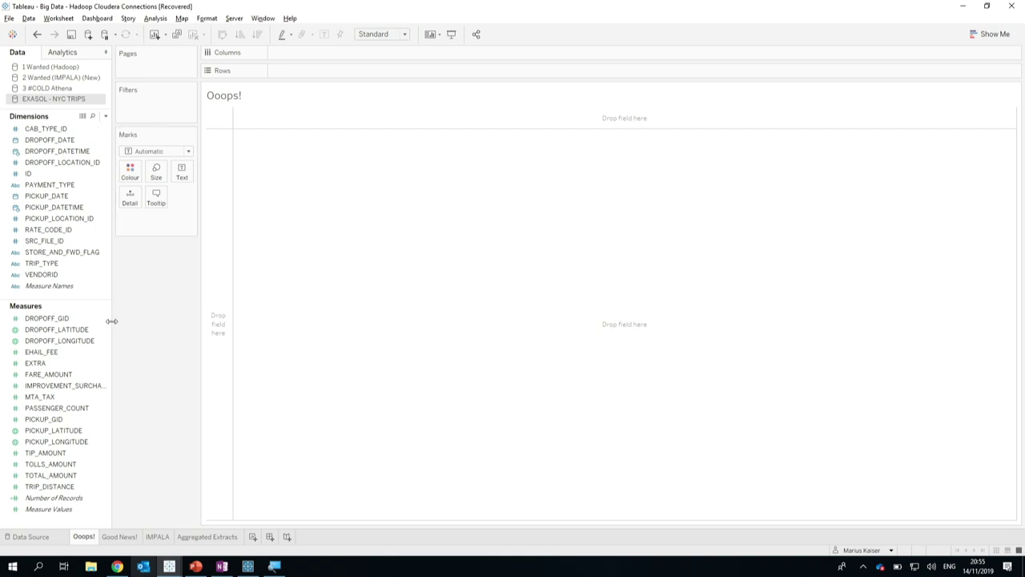
# - Chart Number of Records as a line over YEAR(DROPOFF_DATE), peaking near 180M in 2014
pyautogui.click(72, 498)
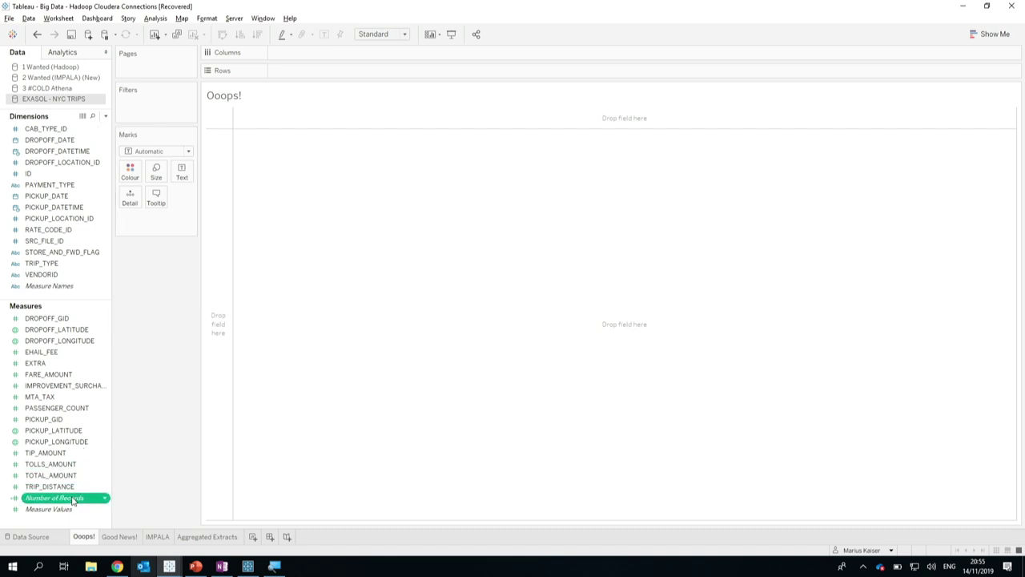
pyautogui.moveTo(330, 237); pyautogui.dragTo(307, 139)
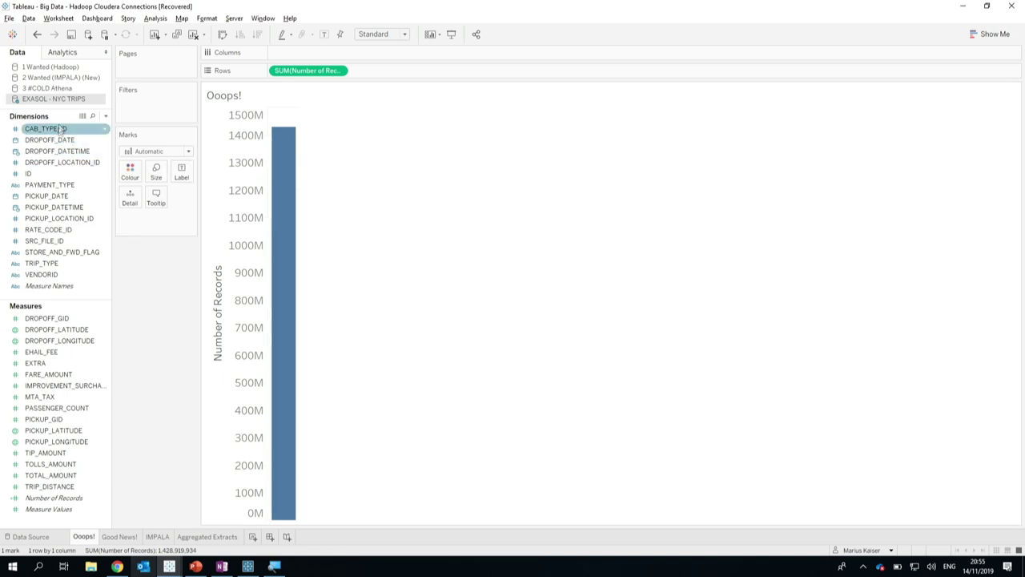
pyautogui.moveTo(57, 156); pyautogui.dragTo(354, 53)
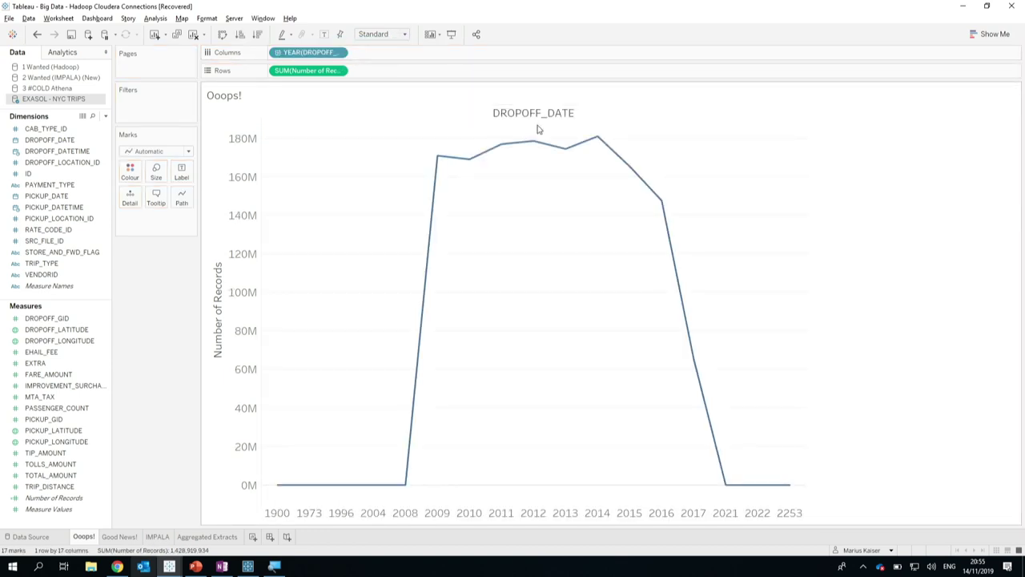
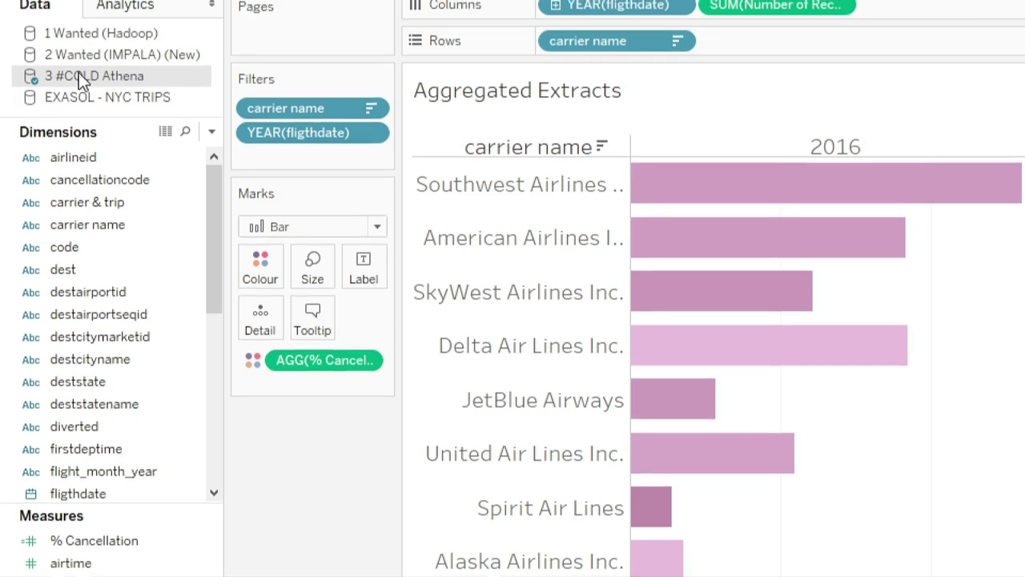
# - Open the Extract Data dialog from the #COLD Athena data source's context menu
pyautogui.rightClick(78, 72)
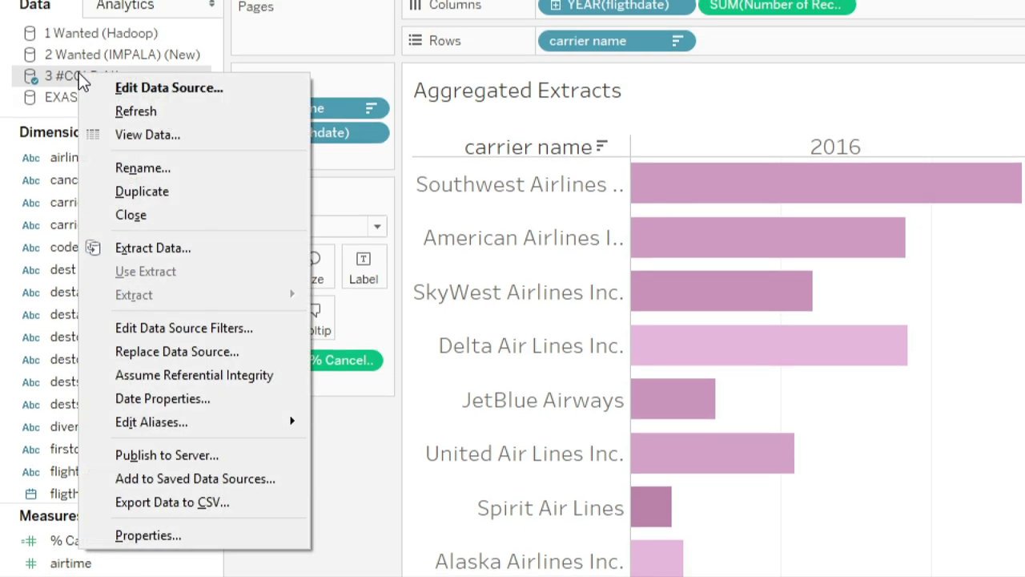
pyautogui.click(165, 248)
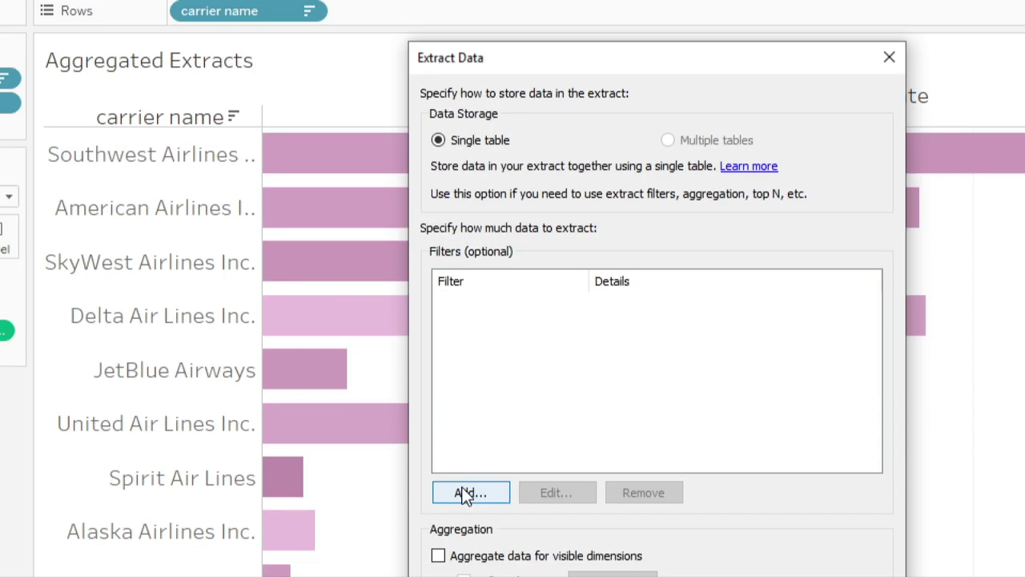
# - Skip adding a filter, then aggregate the extract for visible dimensions with dates rolled up to Month
pyautogui.click(468, 492)
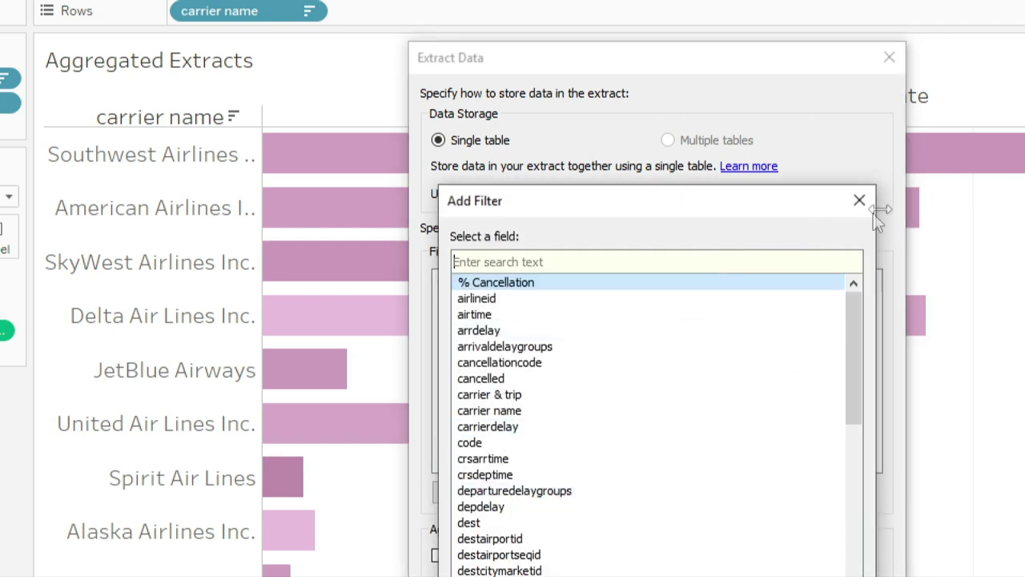
pyautogui.click(859, 200)
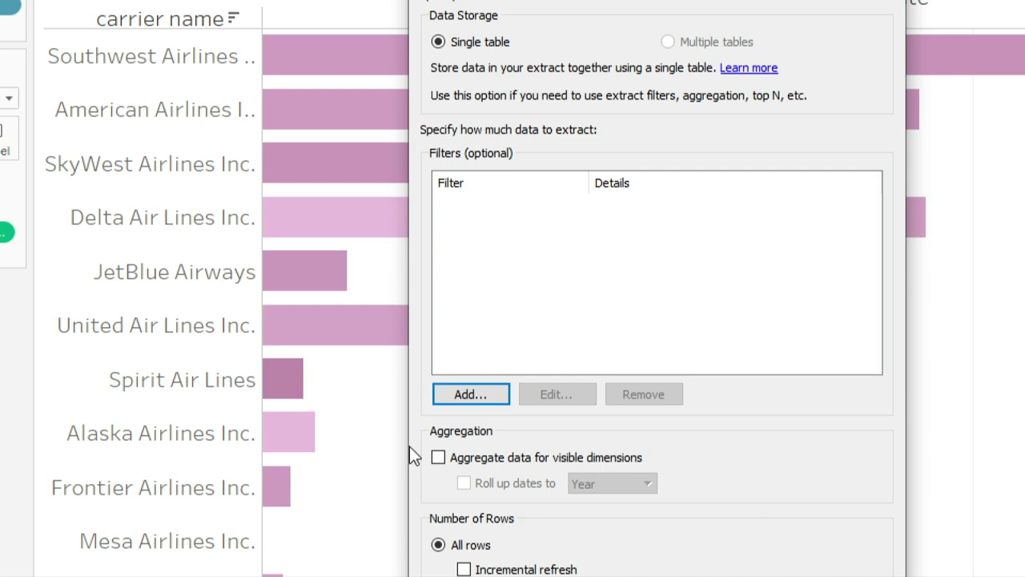
pyautogui.click(439, 458)
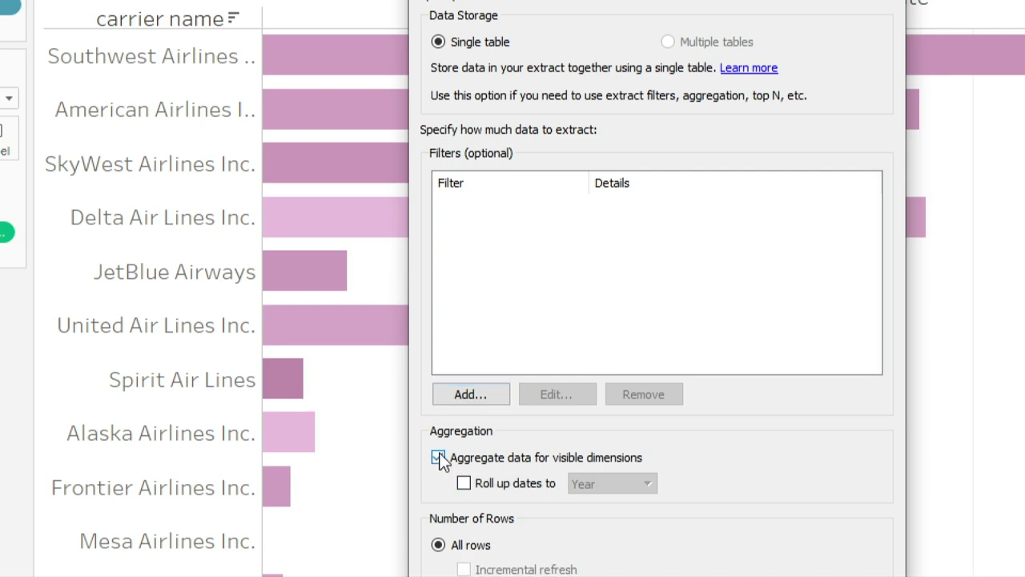
pyautogui.click(465, 485)
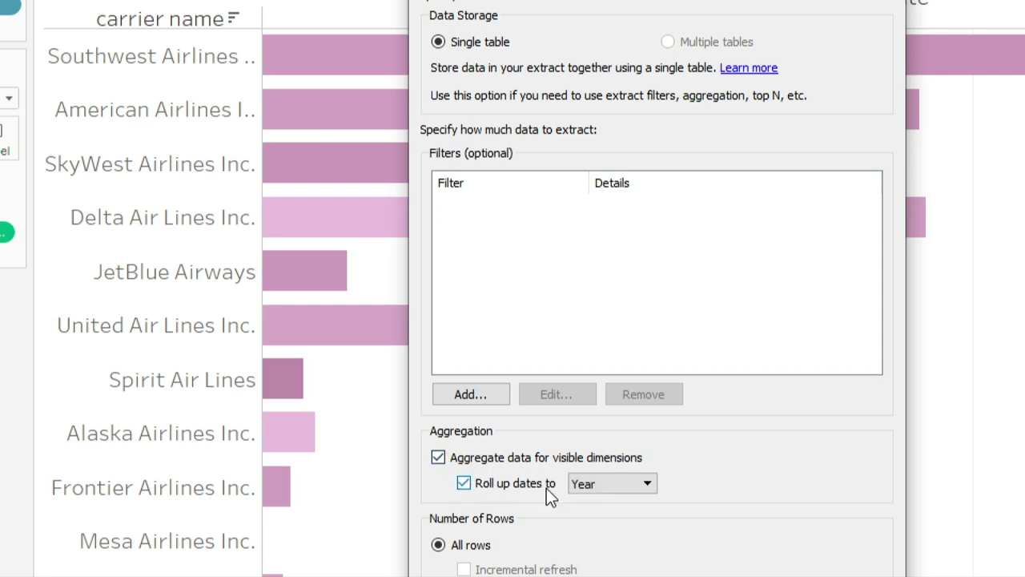
pyautogui.click(620, 481)
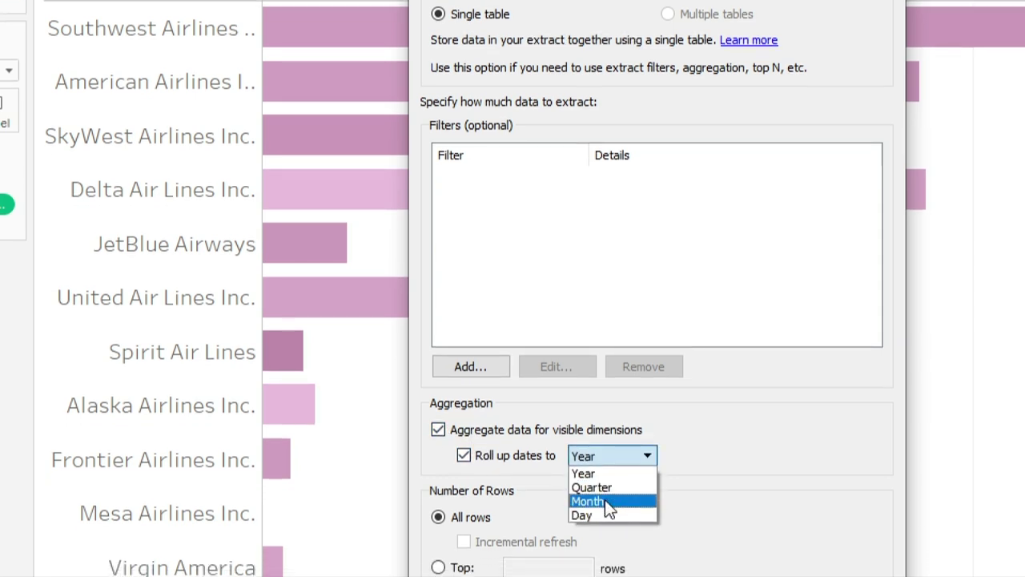
pyautogui.click(607, 500)
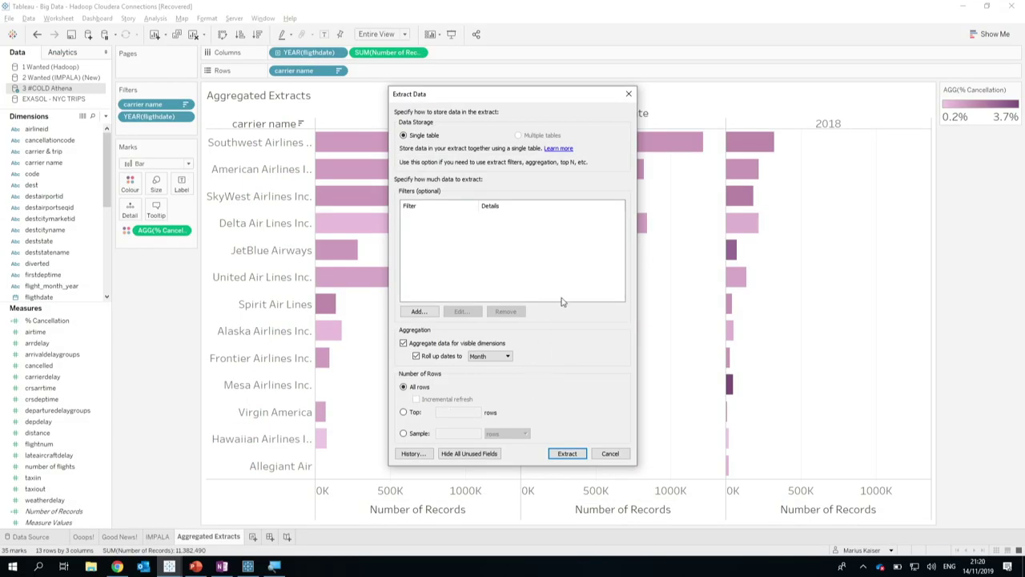
# - Close the Extract Data dialog and switch back to the Tableau workbook window
pyautogui.click(629, 97)
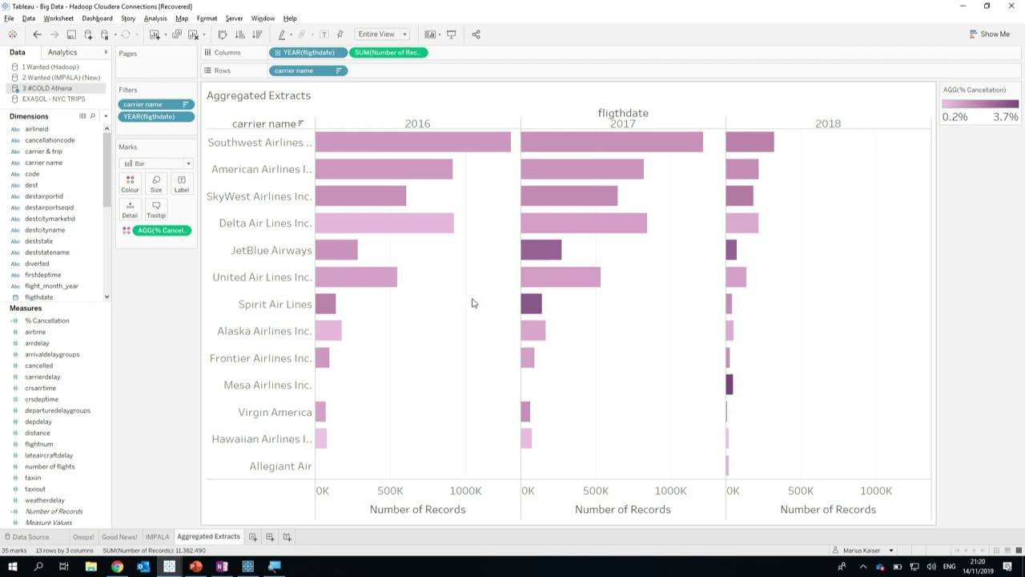
pyautogui.hotkey('alt', 'Tab')
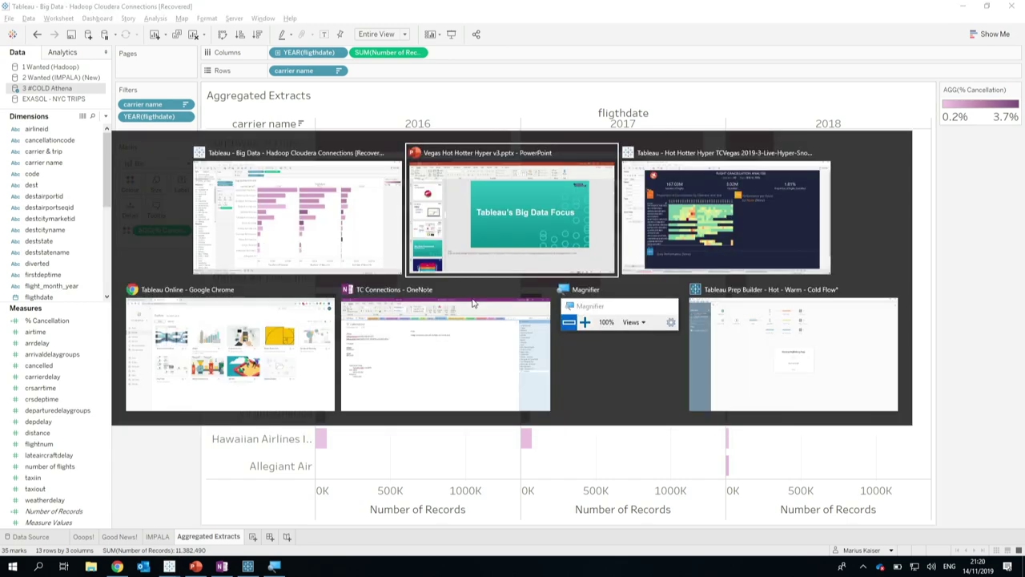
pyautogui.click(297, 213)
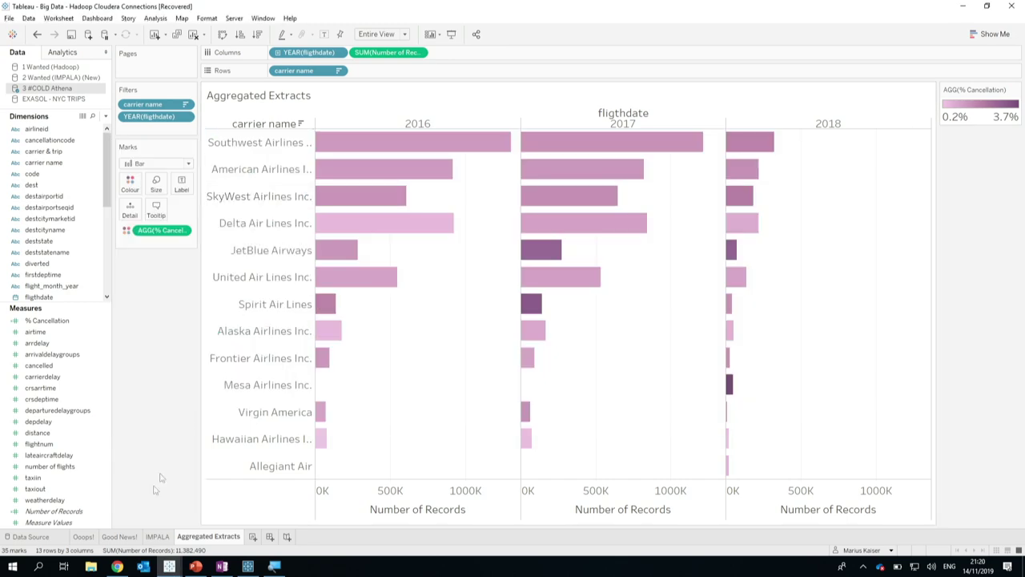
# - In Tableau Online, open the FLIGHTS Hot - Warm - Cold Flow inside the Prep Flows project
pyautogui.moveTo(117, 567)
pyautogui.click(143, 517)
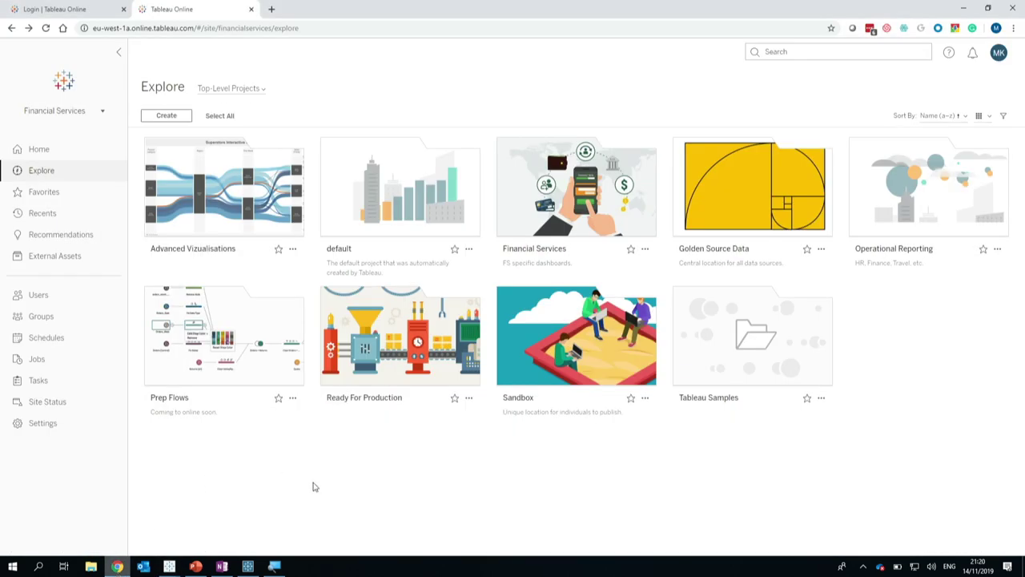
pyautogui.click(250, 346)
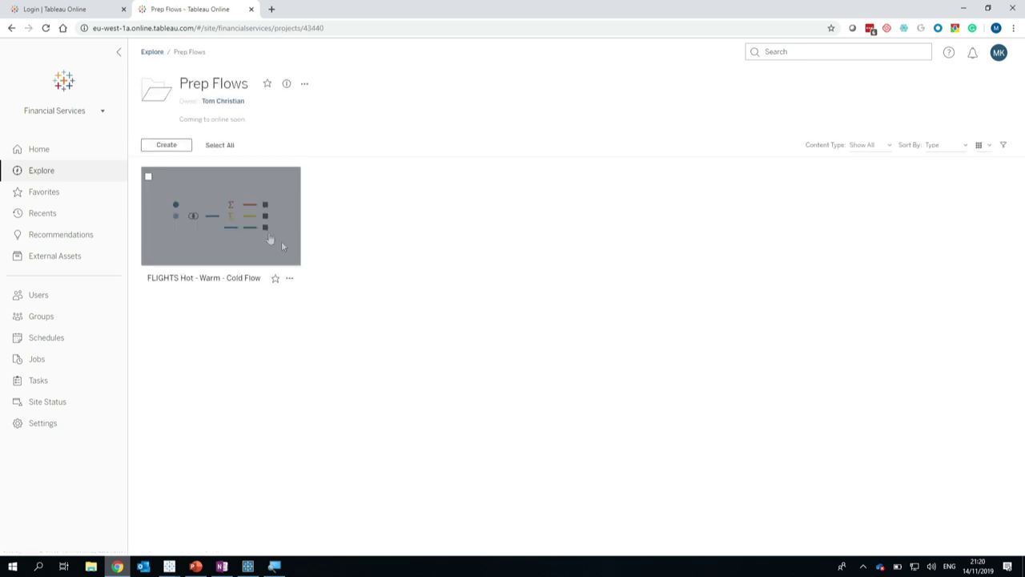
pyautogui.click(234, 221)
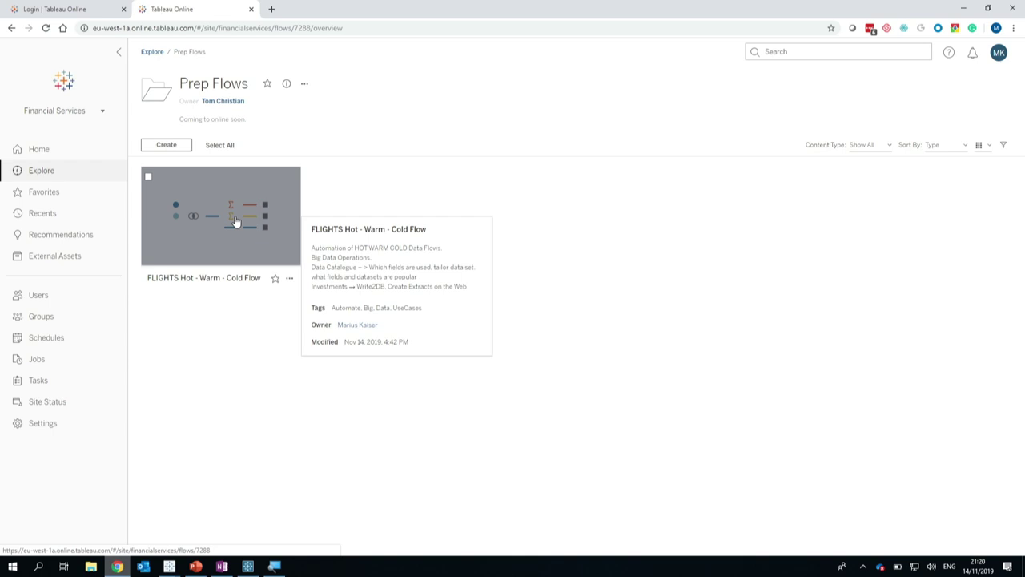
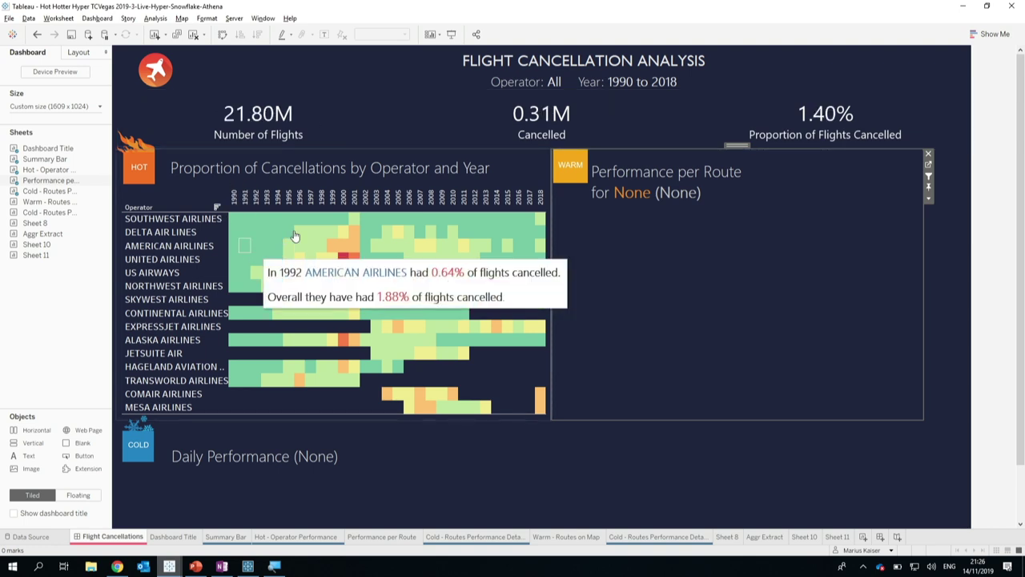
pyautogui.moveTo(308, 231)
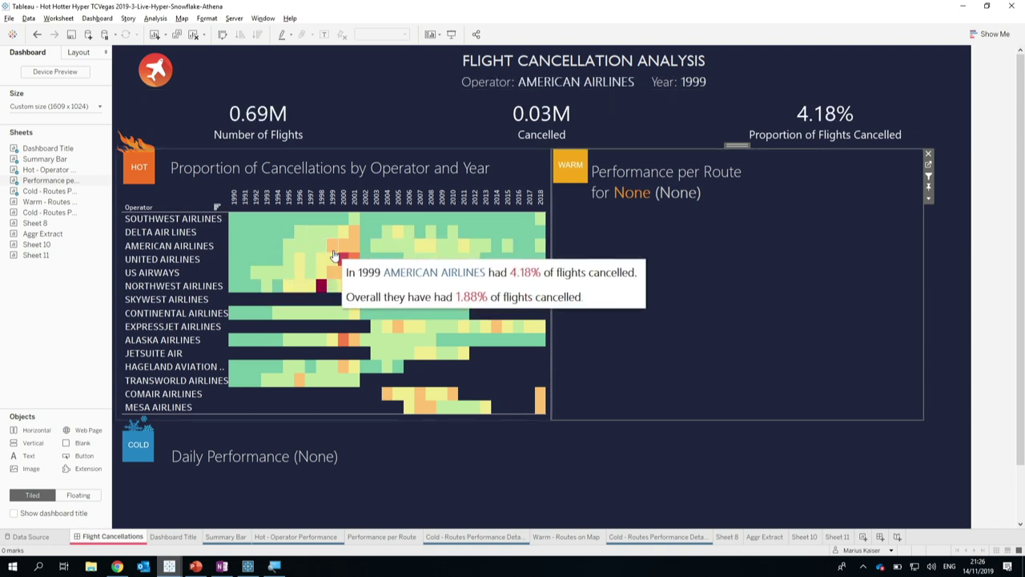
pyautogui.moveTo(355, 236)
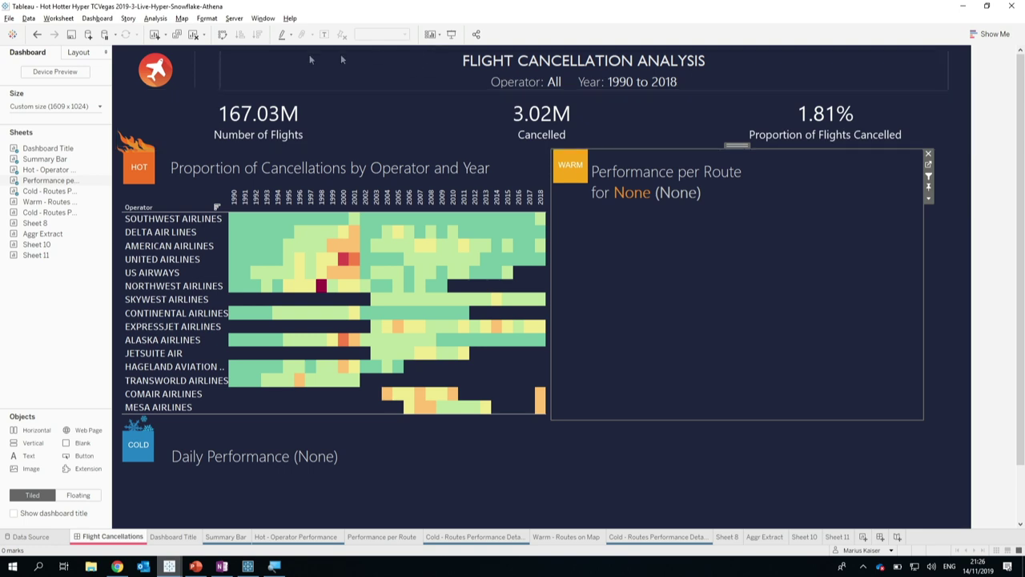
# - Review the Warm -> Cold action's targets in Dashboard Actions without changes, then select Hot -> Warm
pyautogui.click(103, 19)
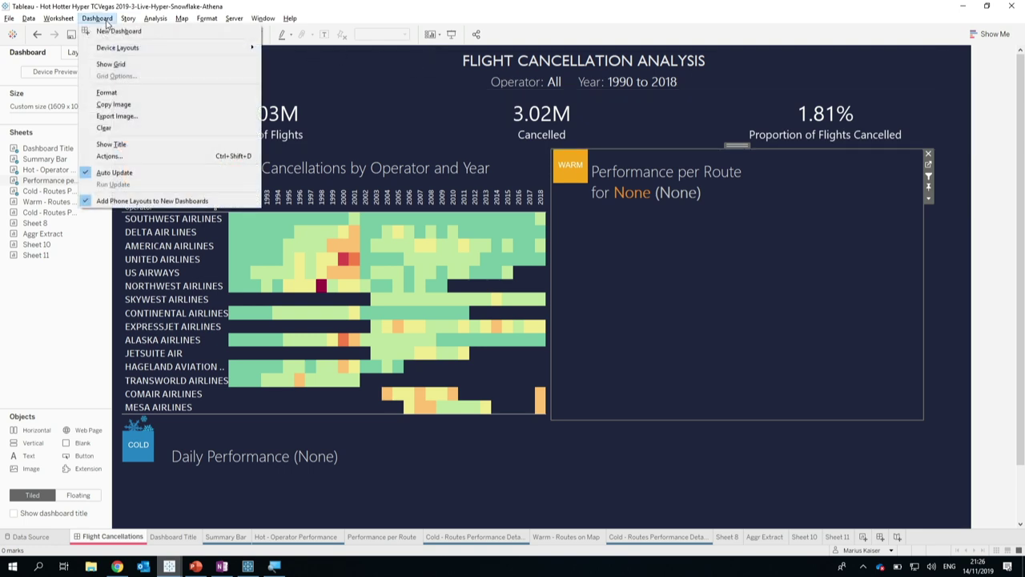
pyautogui.click(126, 155)
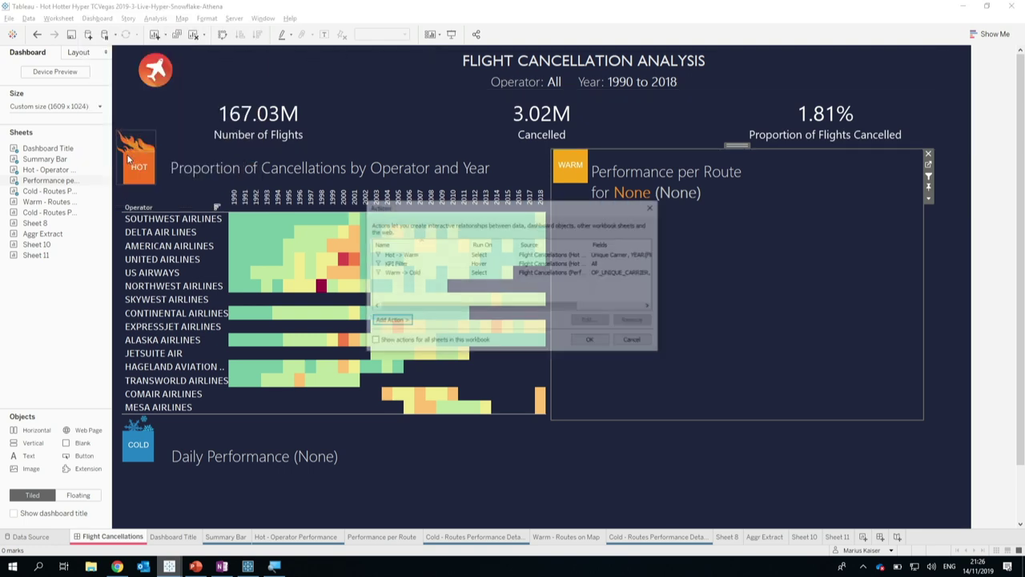
pyautogui.click(423, 273)
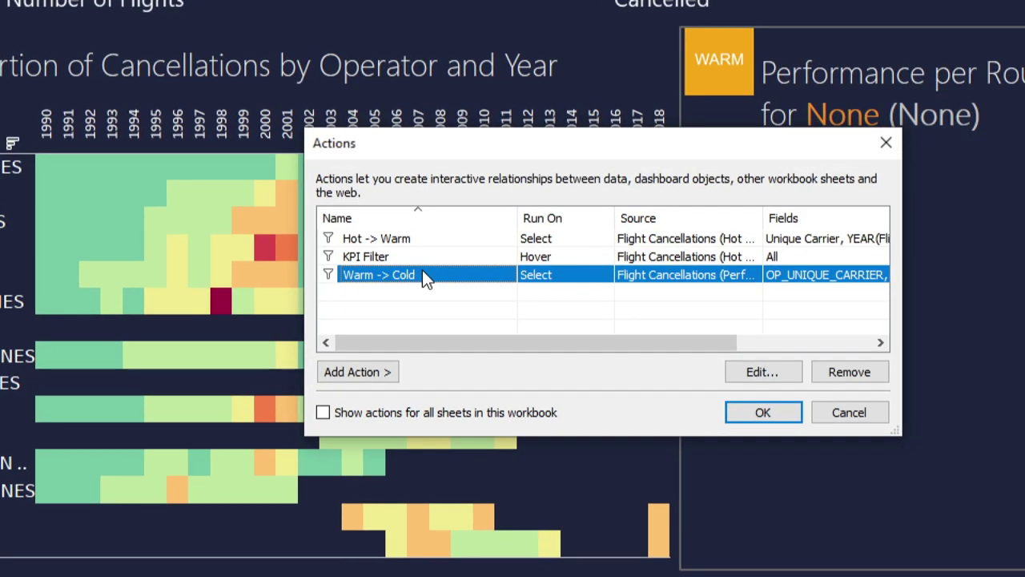
pyautogui.click(771, 376)
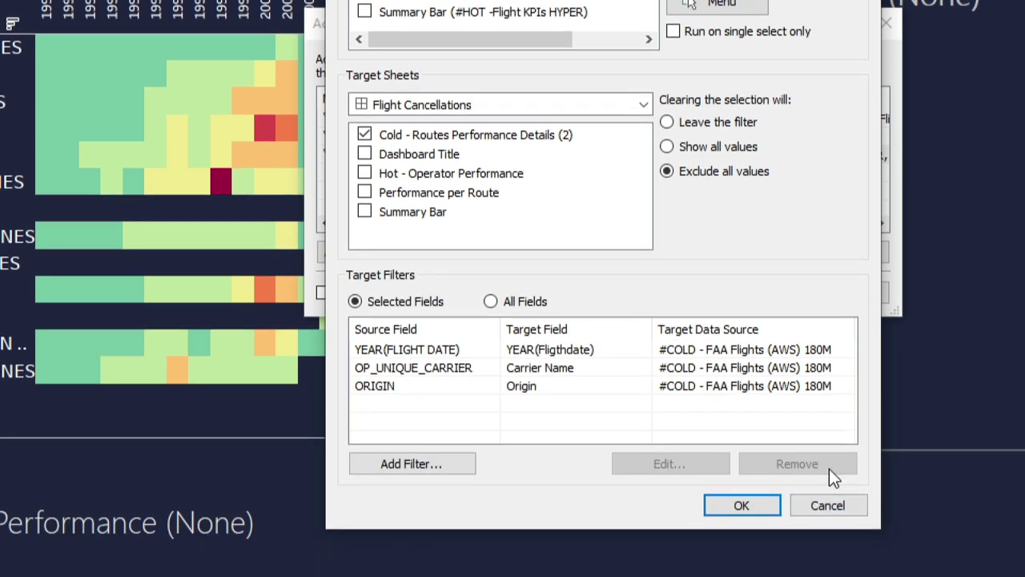
pyautogui.click(824, 504)
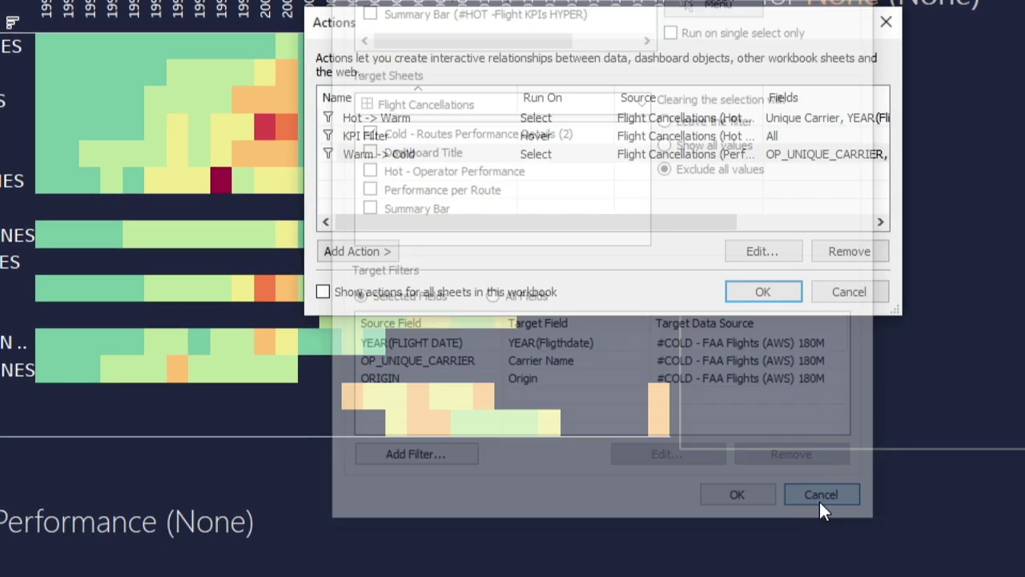
pyautogui.click(457, 120)
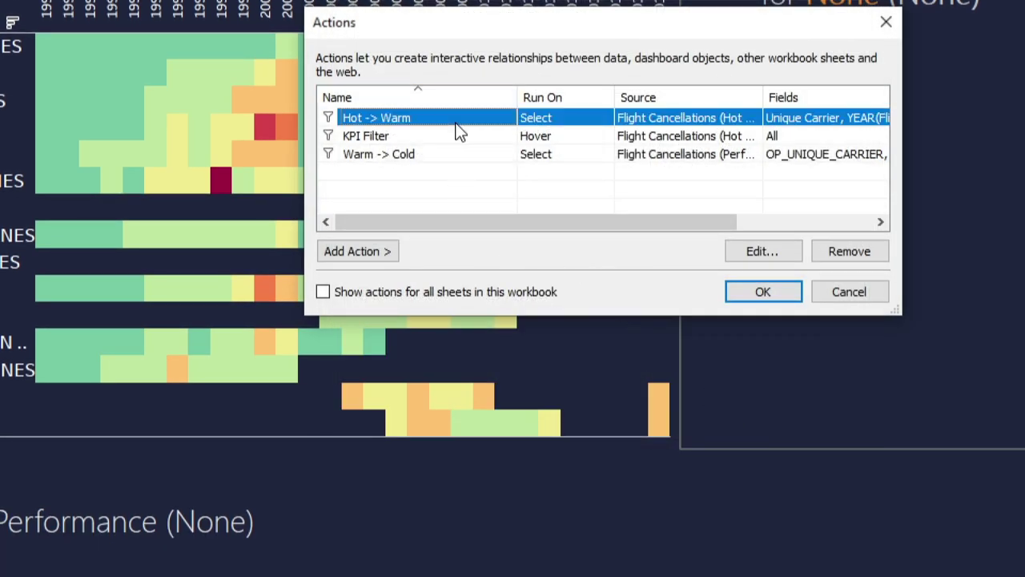
pyautogui.click(757, 255)
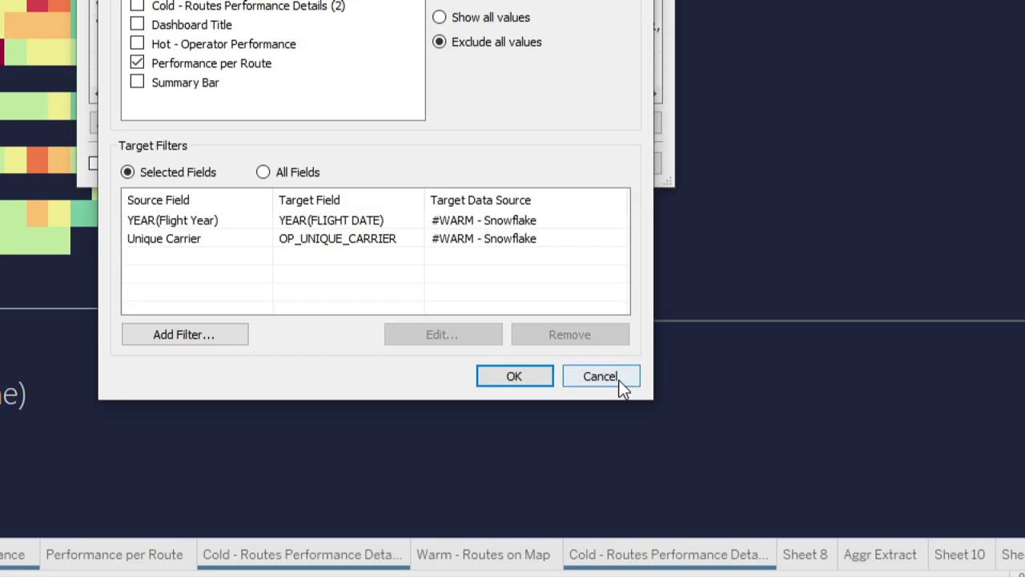
pyautogui.click(615, 376)
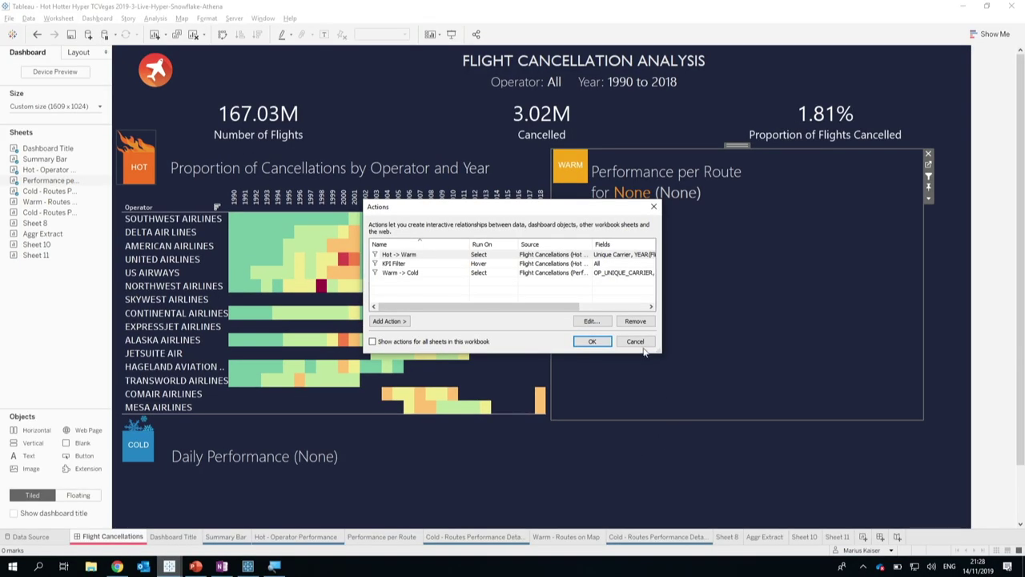
# - Close the Actions dialog and start Performance Recording from Help > Settings and Performance
pyautogui.click(592, 341)
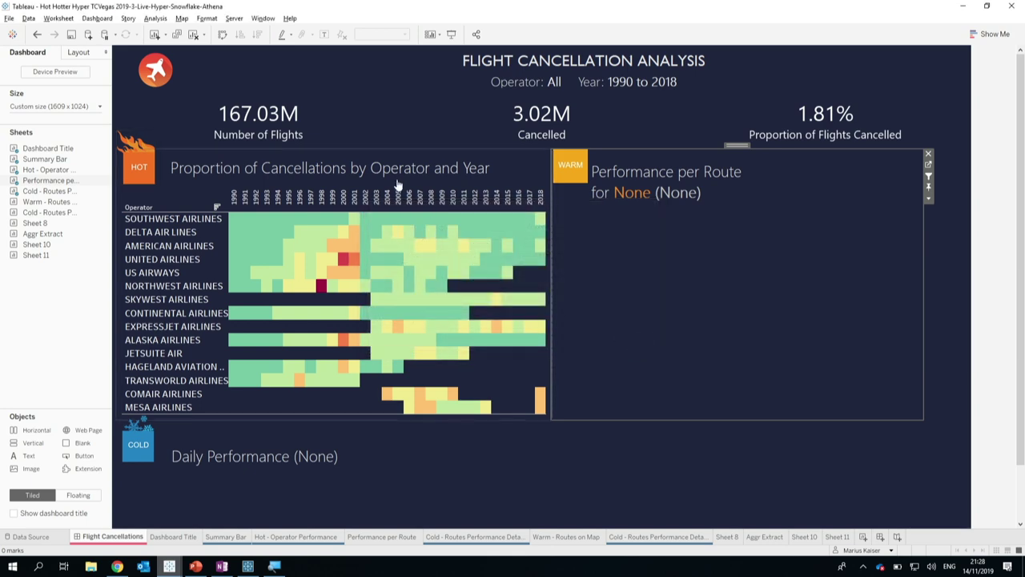
pyautogui.click(290, 18)
pyautogui.moveTo(354, 120)
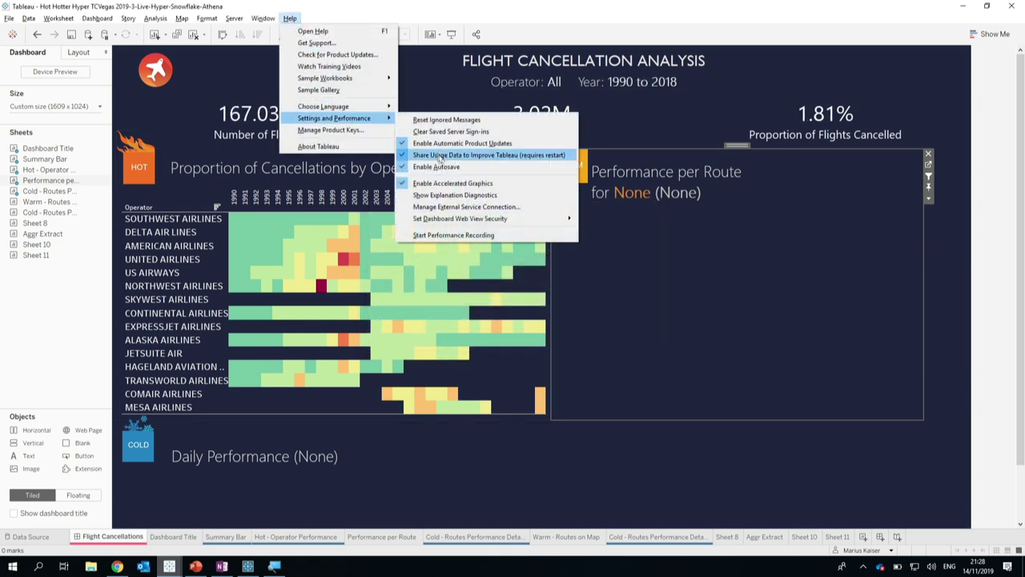
pyautogui.click(451, 236)
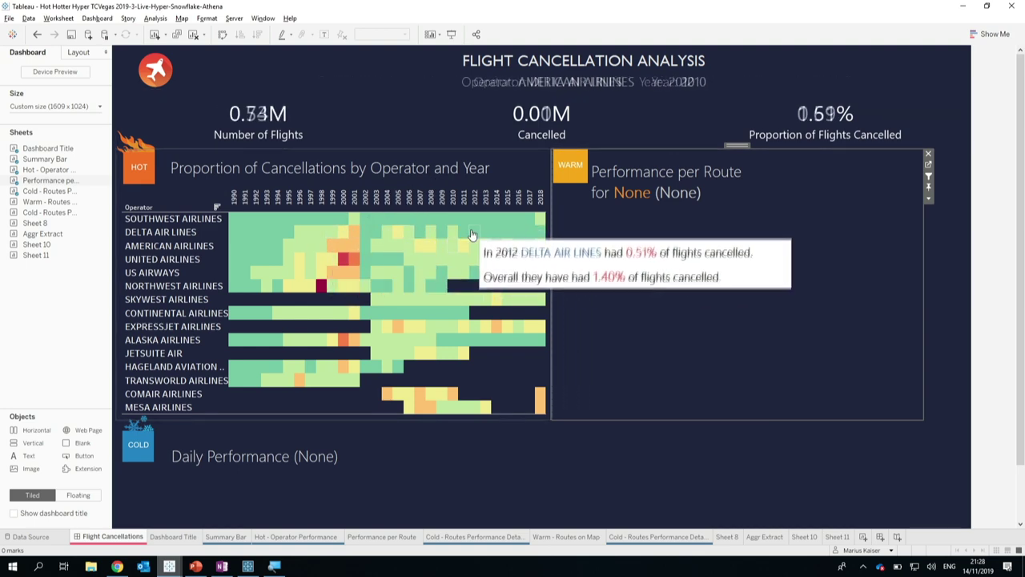
# - Select the Delta Air Lines 2012 heatmap cell, then the Southwest Airlines 2018 cell
pyautogui.click(472, 234)
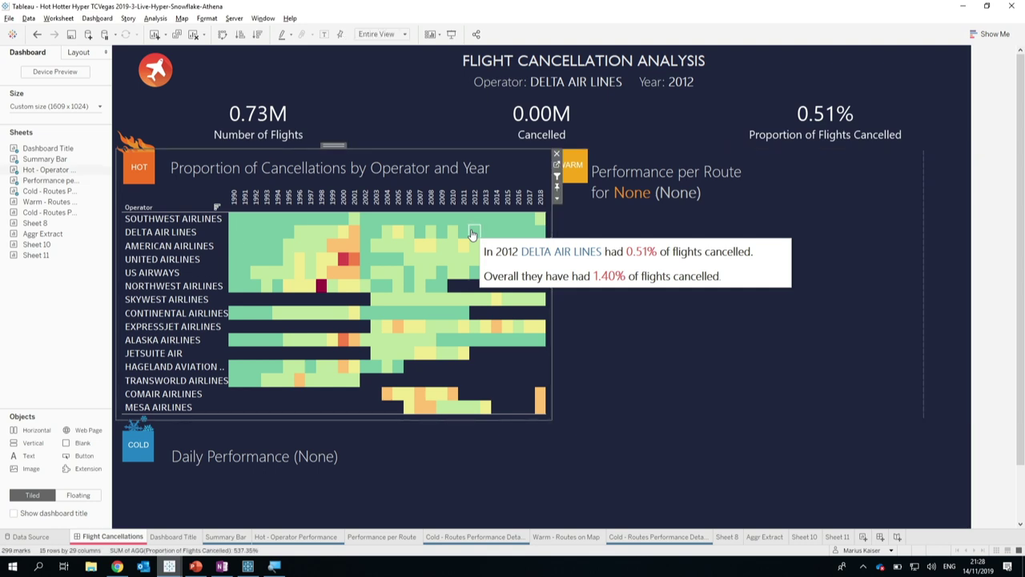
pyautogui.click(473, 234)
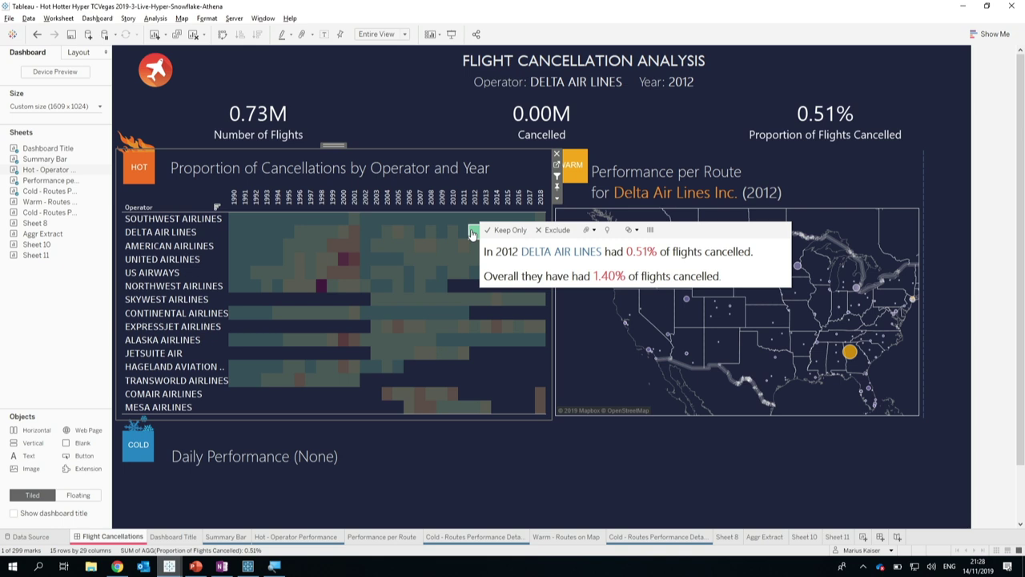
pyautogui.moveTo(851, 350)
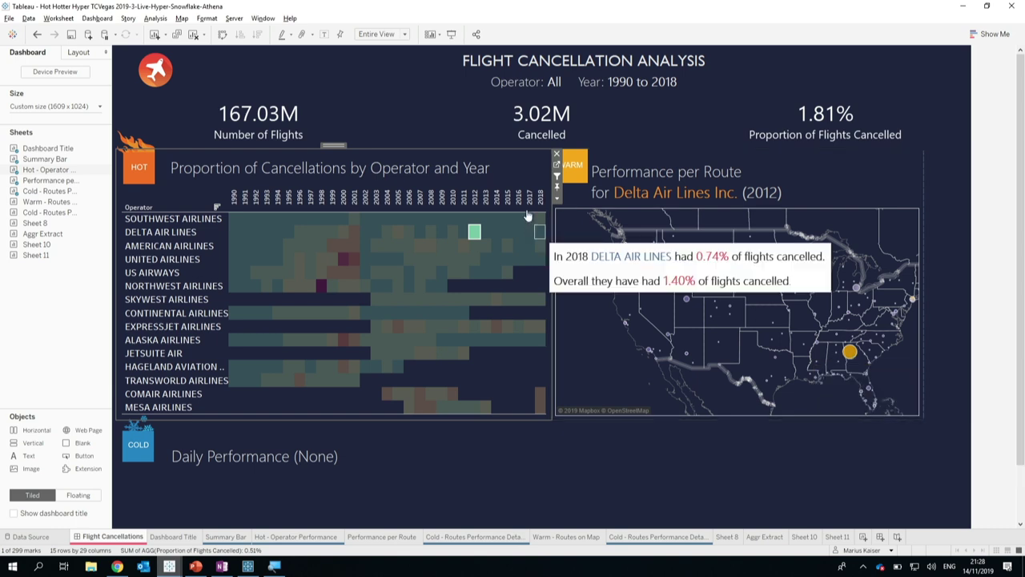
pyautogui.moveTo(535, 225)
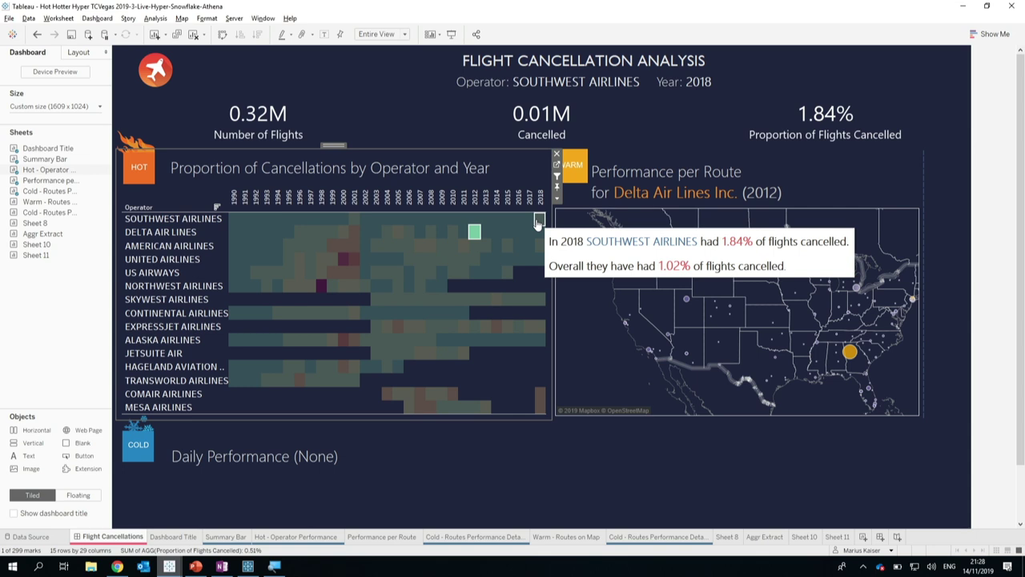
pyautogui.click(537, 224)
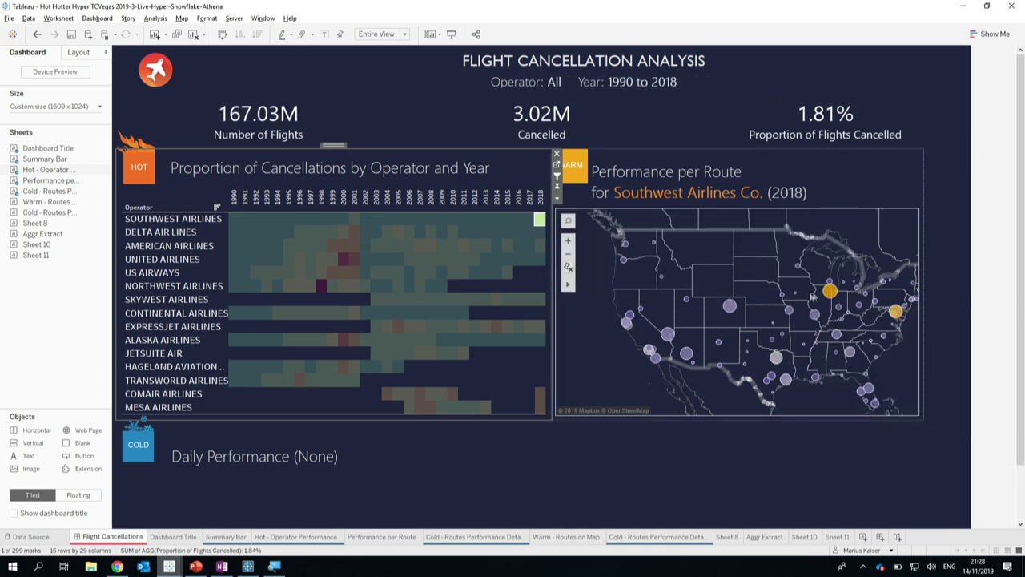
# - Select the MDW (Chicago) bubble on the Performance per Route map to drive the Warm -> Cold filter
pyautogui.moveTo(829, 293)
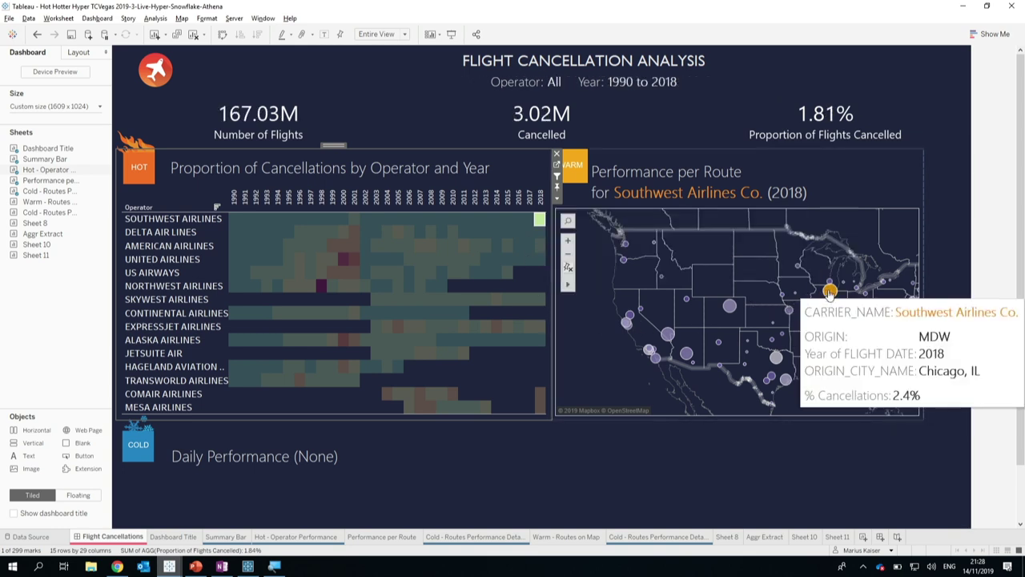
pyautogui.click(830, 293)
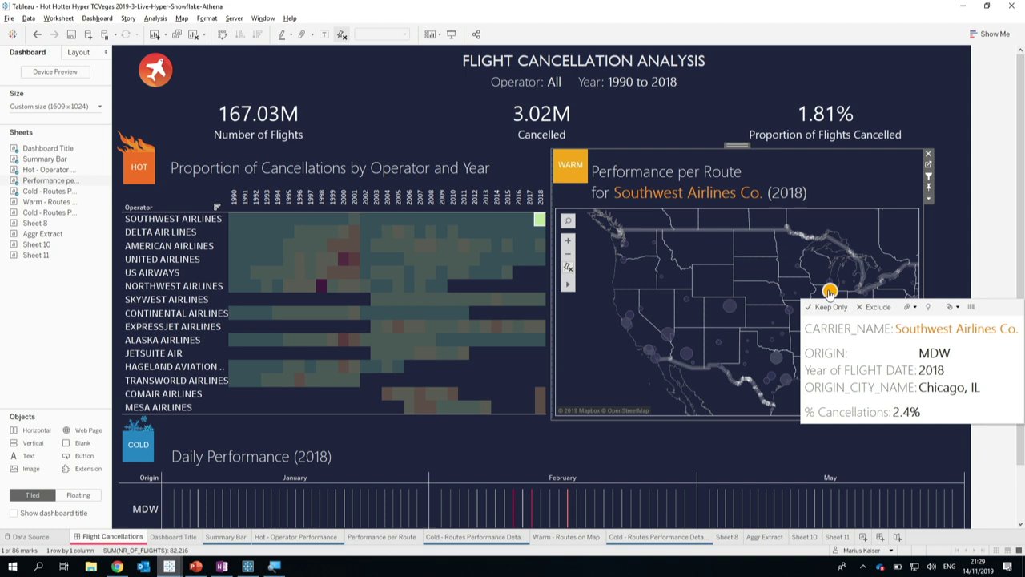
pyautogui.moveTo(571, 516)
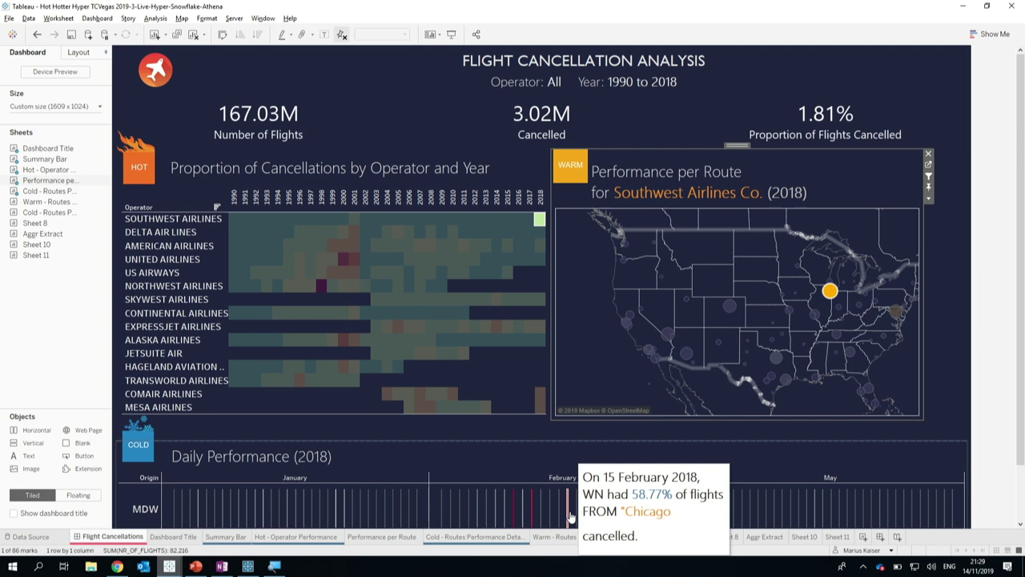